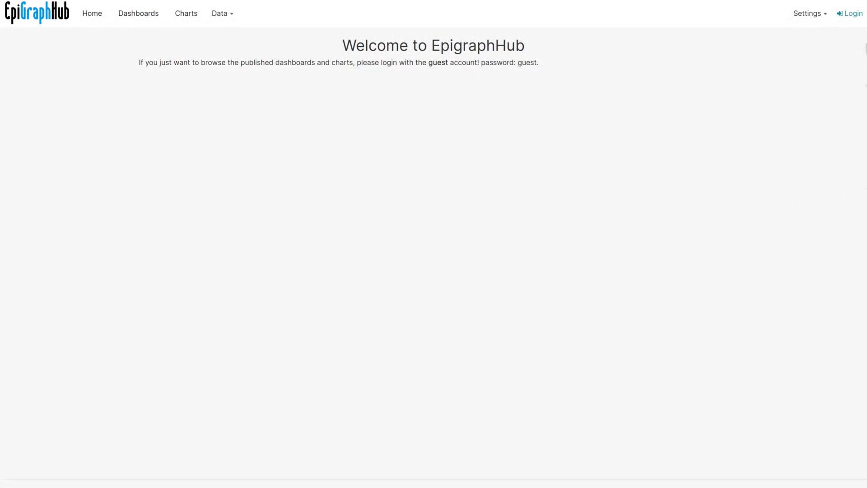
Step: Sign in with the guest account, then collapse and re-expand the Home page's Recents section
{"action": "left_click", "coordinate": [854, 14]}
{"action": "key", "text": "BackSpace"}
{"action": "key", "text": "BackSpace"}
{"action": "key", "text": "BackSpace"}
{"action": "key", "text": "BackSpace"}
{"action": "key", "text": "BackSpace"}
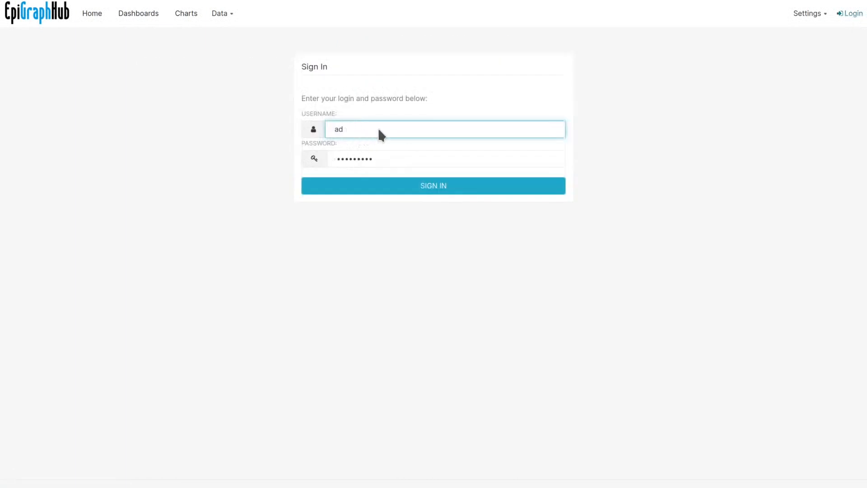
{"action": "type", "text": "guest"}
{"action": "key", "text": "Tab"}
{"action": "type", "text": "guest"}
{"action": "left_click", "coordinate": [425, 187]}
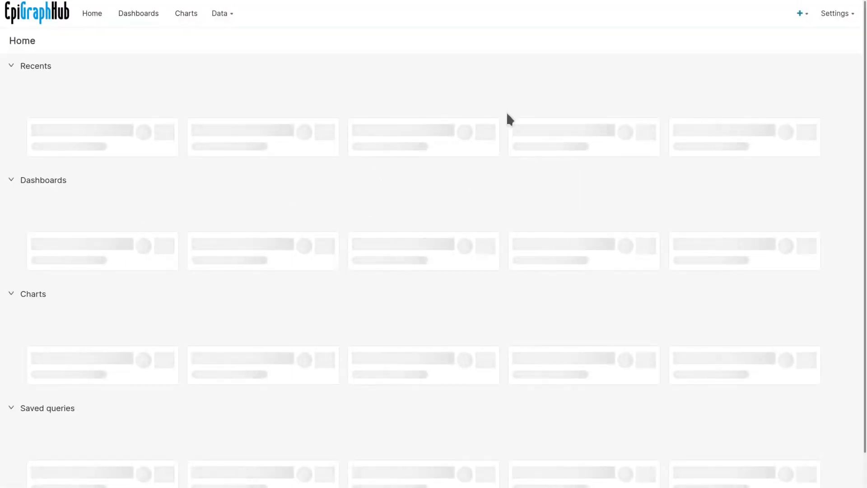
{"action": "left_click", "coordinate": [416, 66]}
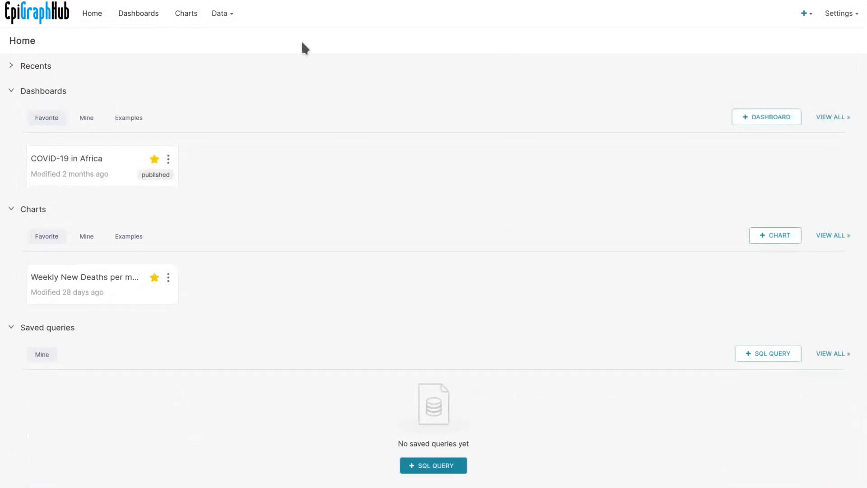
{"action": "left_click", "coordinate": [10, 66]}
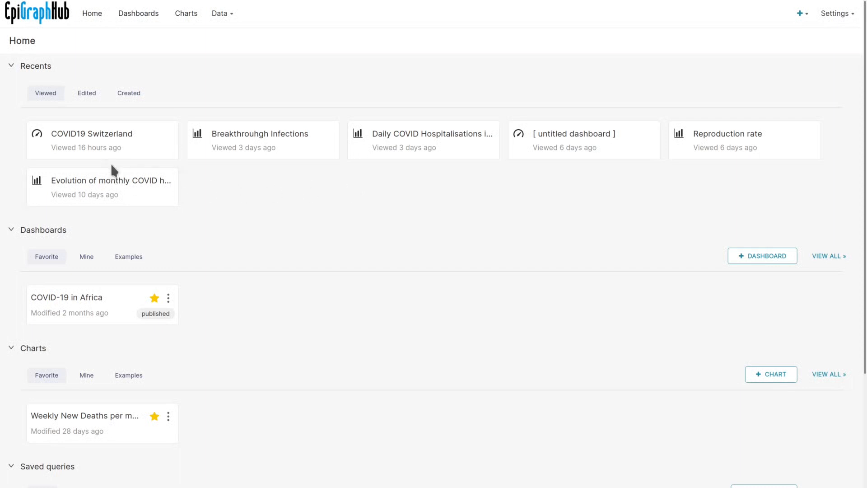
Step: Open the COVID19 Switzerland dashboard and skim its charts
{"action": "left_click", "coordinate": [89, 137]}
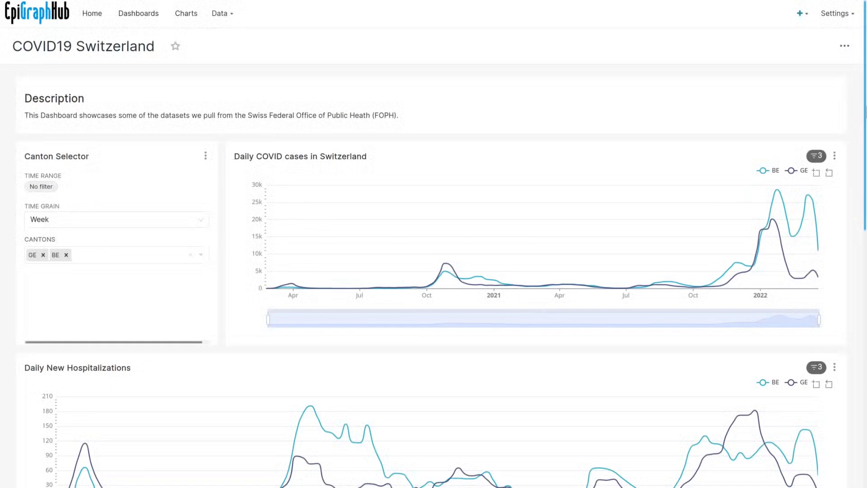
{"action": "scroll", "coordinate": [809, 190], "scroll_direction": "down", "scroll_amount": 5}
{"action": "scroll", "coordinate": [799, 235], "scroll_direction": "up", "scroll_amount": 4}
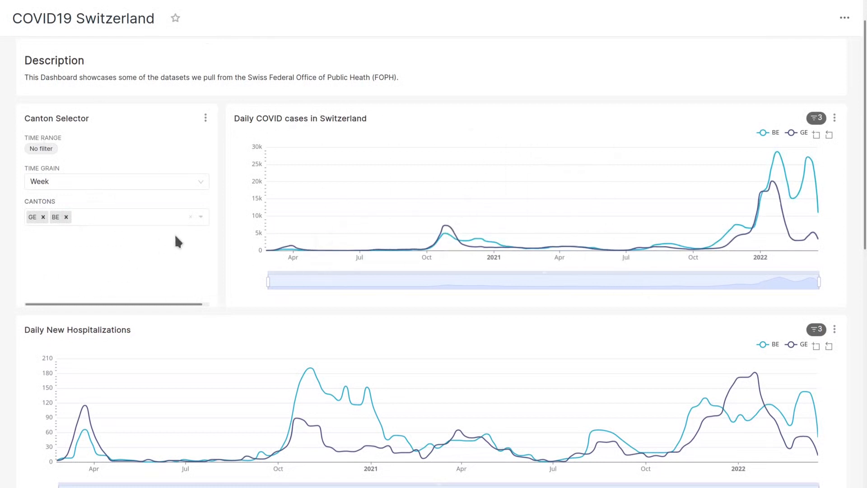
Step: Add cantons AR, FL and SG to the Cantons filter alongside GE and BE
{"action": "left_click", "coordinate": [87, 221]}
{"action": "left_click", "coordinate": [84, 263]}
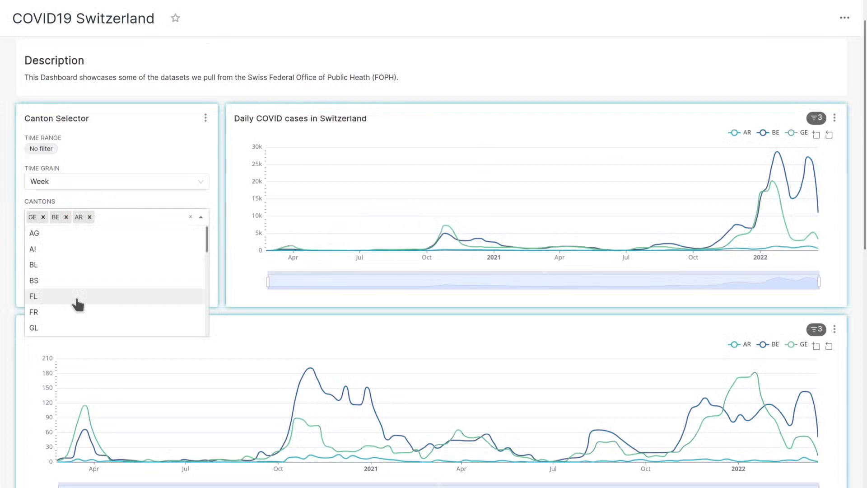
{"action": "left_click", "coordinate": [78, 296]}
{"action": "scroll", "coordinate": [92, 312], "scroll_direction": "down", "scroll_amount": 3}
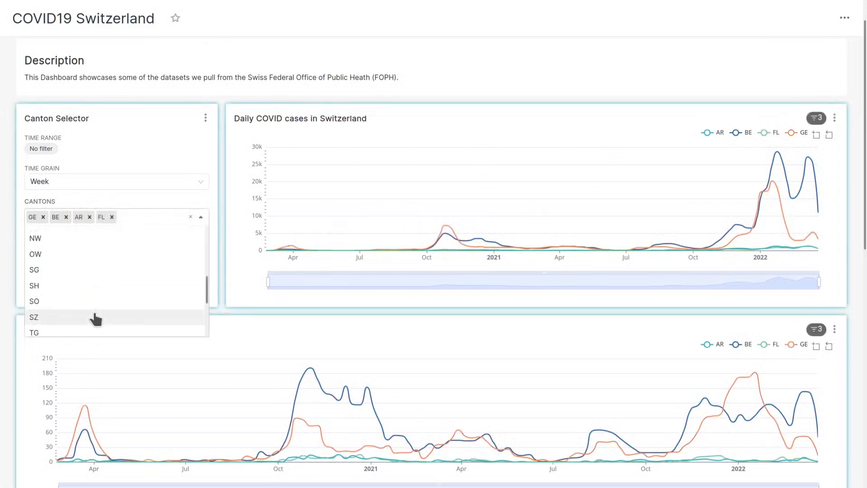
{"action": "left_click", "coordinate": [68, 269]}
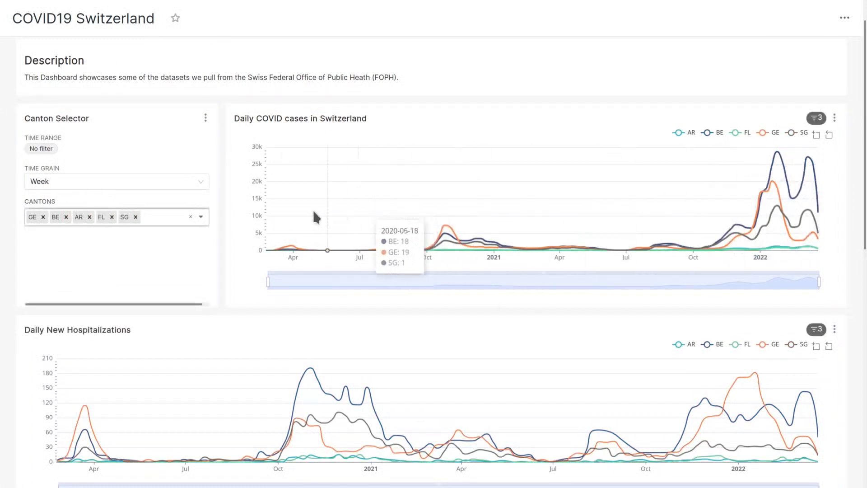
{"action": "left_click", "coordinate": [200, 182]}
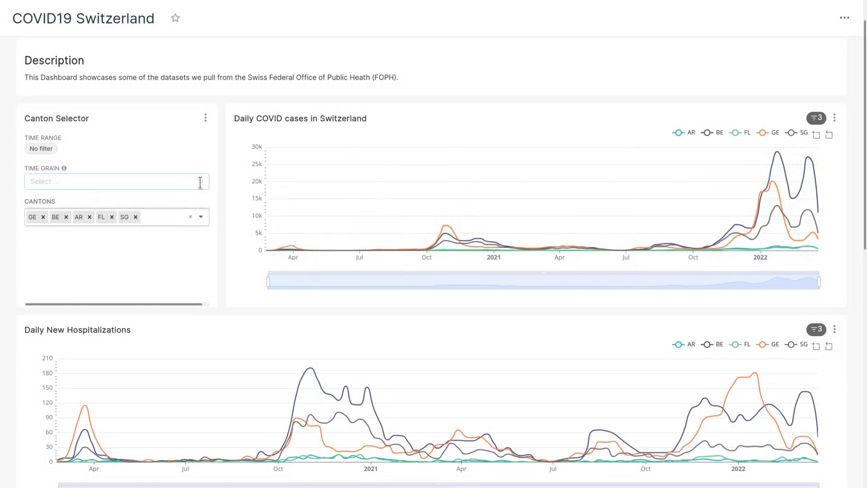
{"action": "left_click", "coordinate": [99, 181]}
{"action": "left_click", "coordinate": [47, 222]}
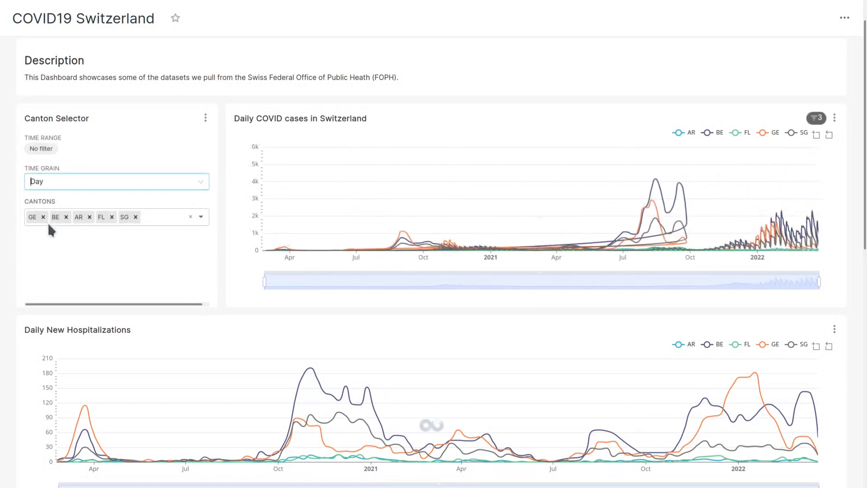
{"action": "left_click", "coordinate": [85, 181]}
{"action": "left_click", "coordinate": [67, 199]}
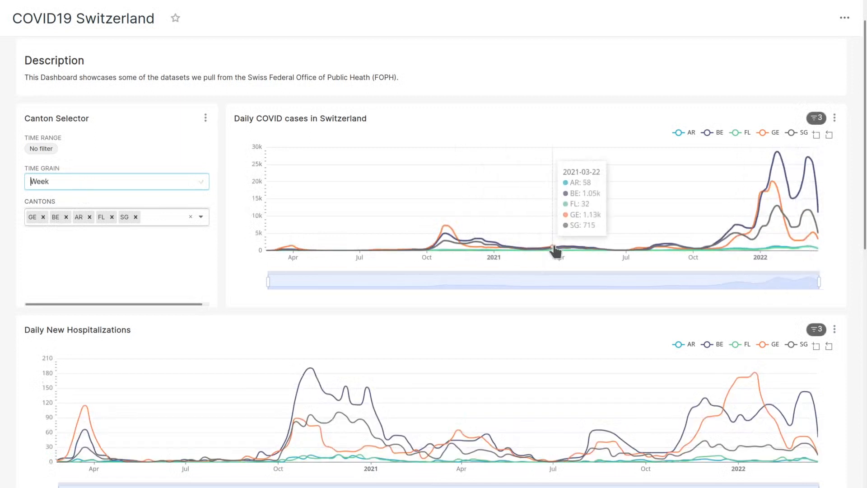
{"action": "left_click", "coordinate": [705, 133]}
{"action": "left_click", "coordinate": [705, 132]}
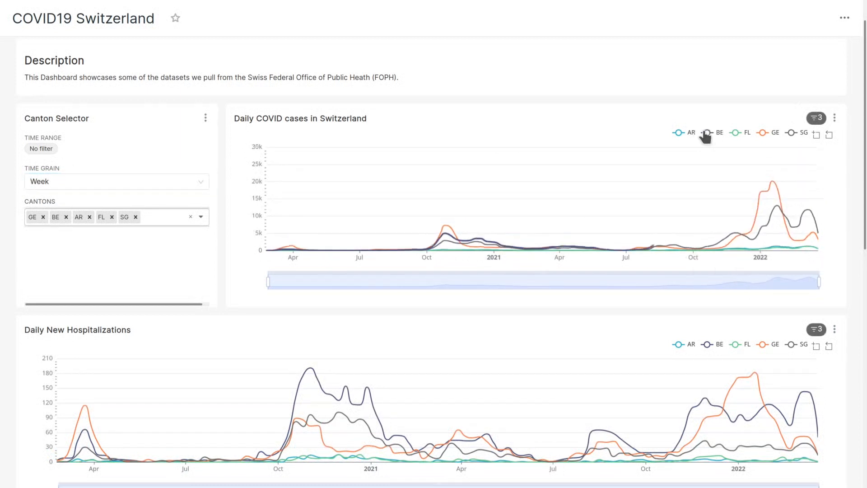
{"action": "scroll", "coordinate": [860, 143], "scroll_direction": "down", "scroll_amount": 2}
{"action": "scroll", "coordinate": [861, 144], "scroll_direction": "down", "scroll_amount": 8}
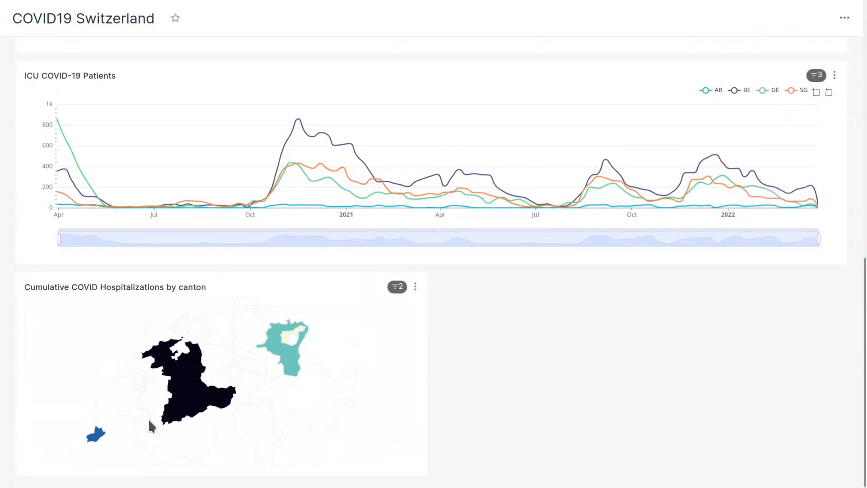
{"action": "mouse_move", "coordinate": [194, 411]}
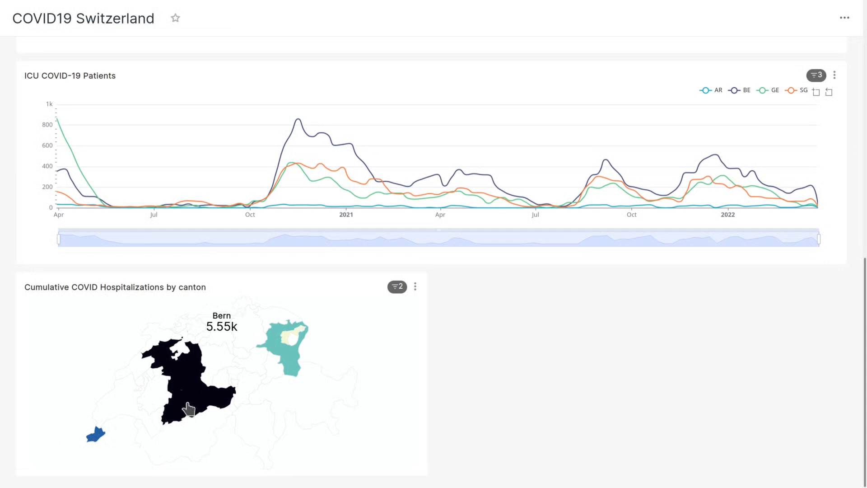
{"action": "mouse_move", "coordinate": [288, 358]}
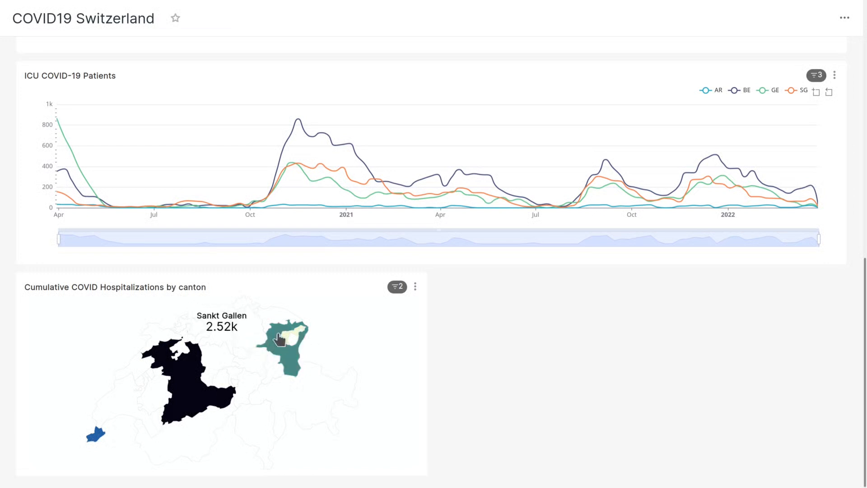
{"action": "mouse_move", "coordinate": [291, 336]}
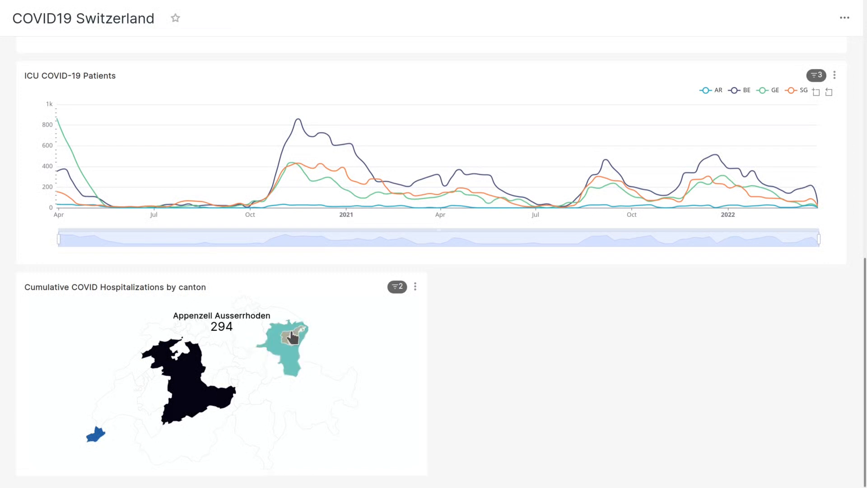
{"action": "mouse_move", "coordinate": [97, 439]}
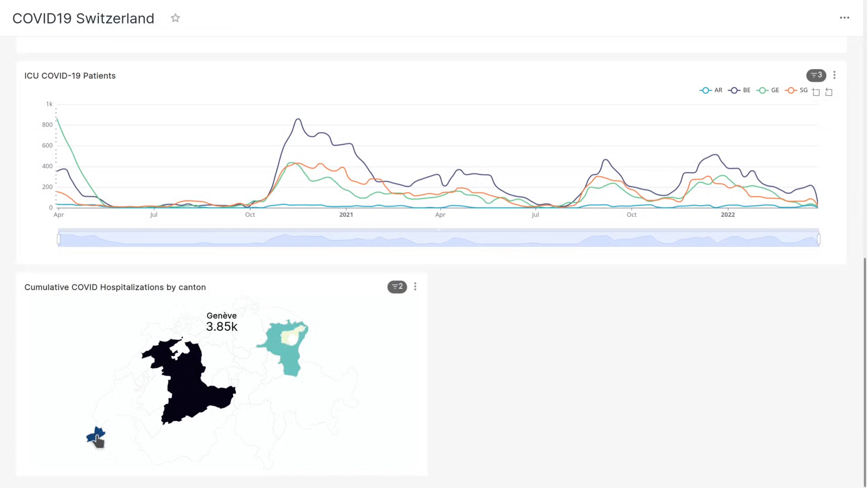
{"action": "scroll", "coordinate": [855, 304], "scroll_direction": "up", "scroll_amount": 10}
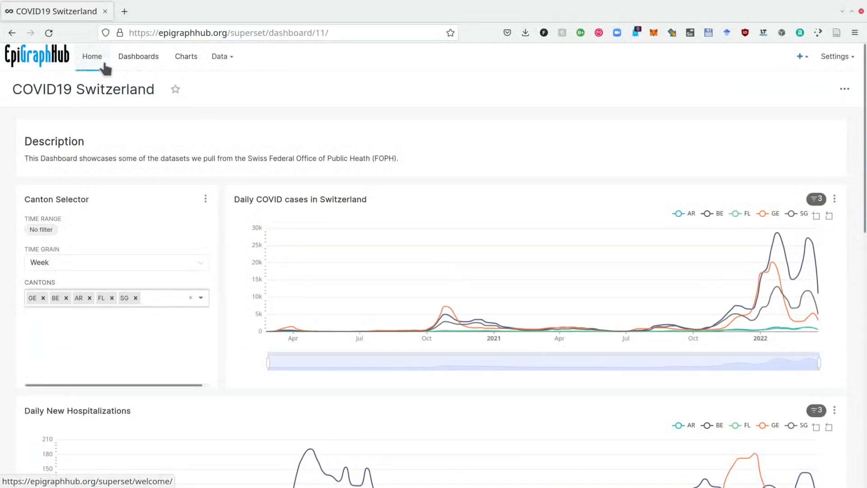
Step: Log out of the guest account and sign back in with the saved administrator credentials
{"action": "mouse_move", "coordinate": [228, 61]}
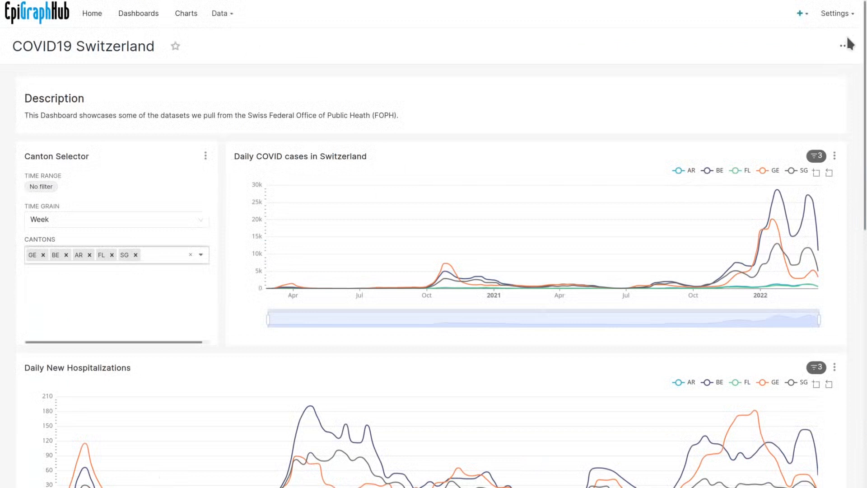
{"action": "mouse_move", "coordinate": [840, 13]}
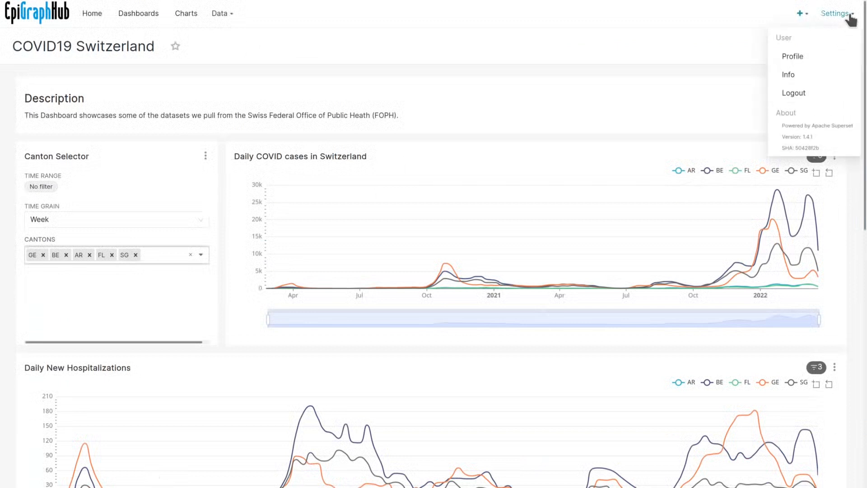
{"action": "left_click", "coordinate": [796, 92]}
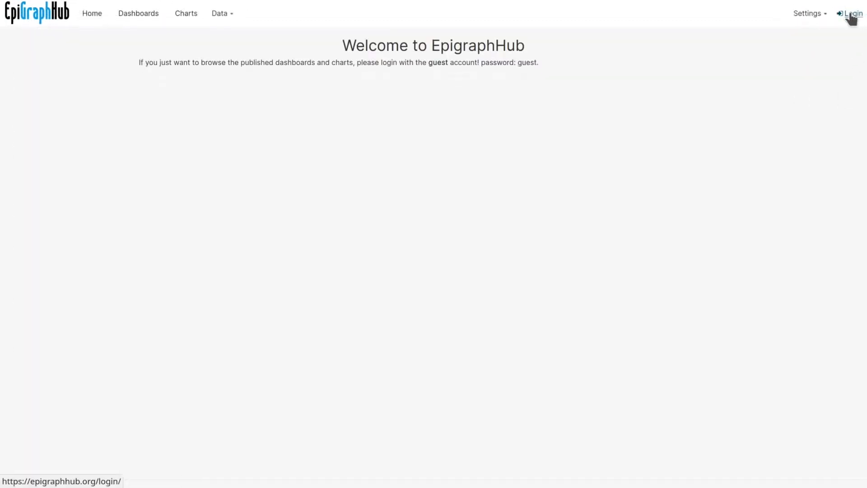
{"action": "left_click", "coordinate": [850, 14]}
{"action": "left_click", "coordinate": [414, 192]}
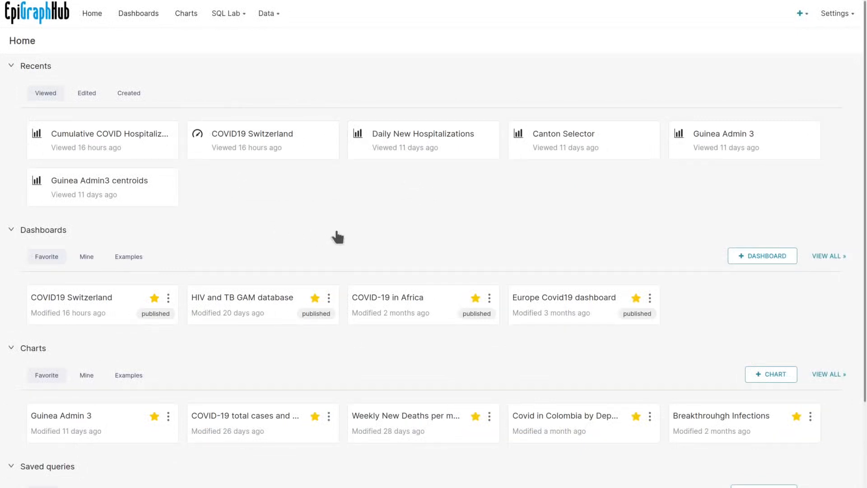
{"action": "mouse_move", "coordinate": [267, 14]}
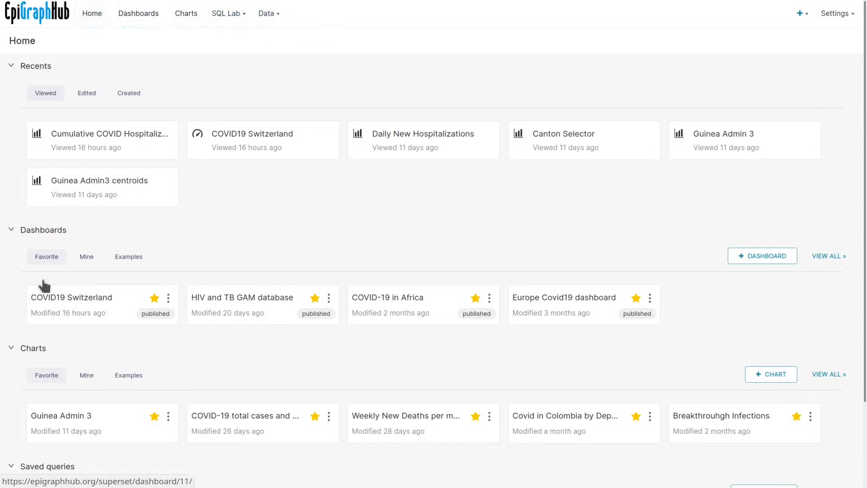
Step: Browse the Dashboards list, then switch to the Charts list
{"action": "left_click", "coordinate": [143, 20]}
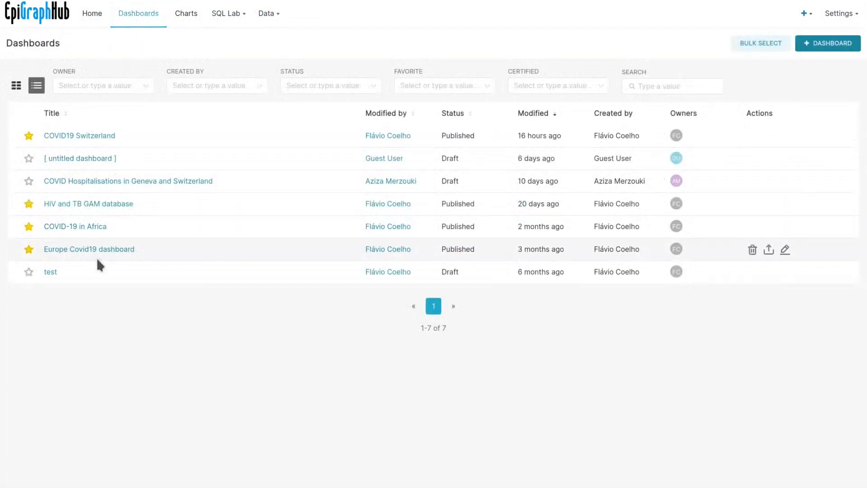
{"action": "left_click", "coordinate": [191, 18]}
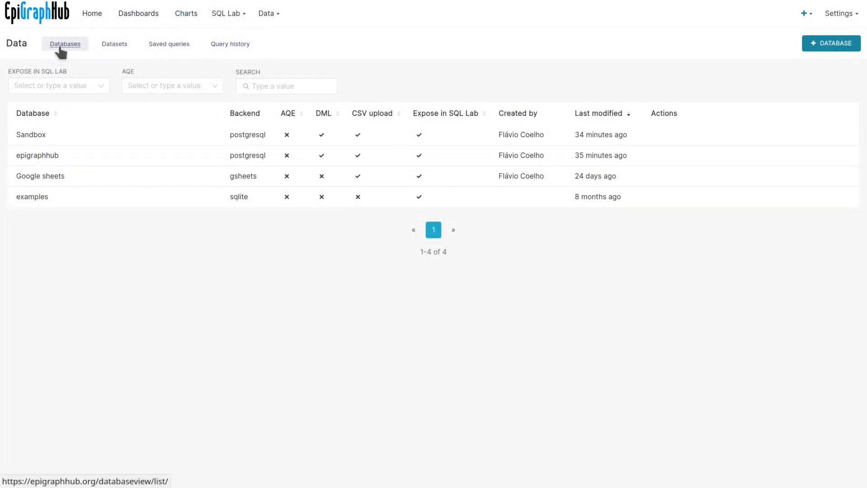
Step: Browse Datasets and Saved queries, ending on the Query history of recent SQL runs
{"action": "left_click", "coordinate": [111, 45]}
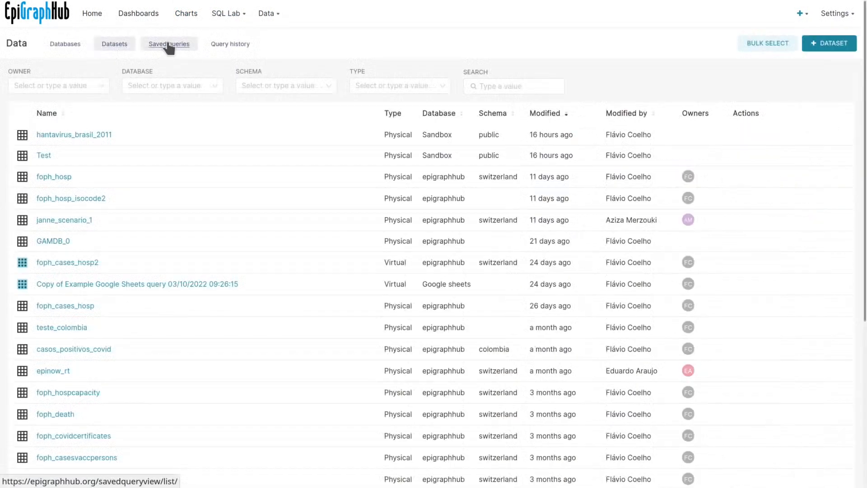
{"action": "left_click", "coordinate": [169, 45]}
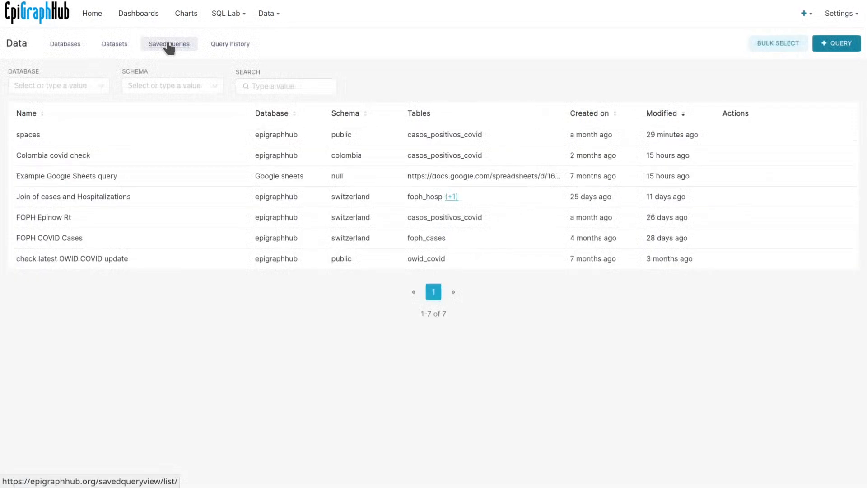
{"action": "left_click", "coordinate": [230, 45]}
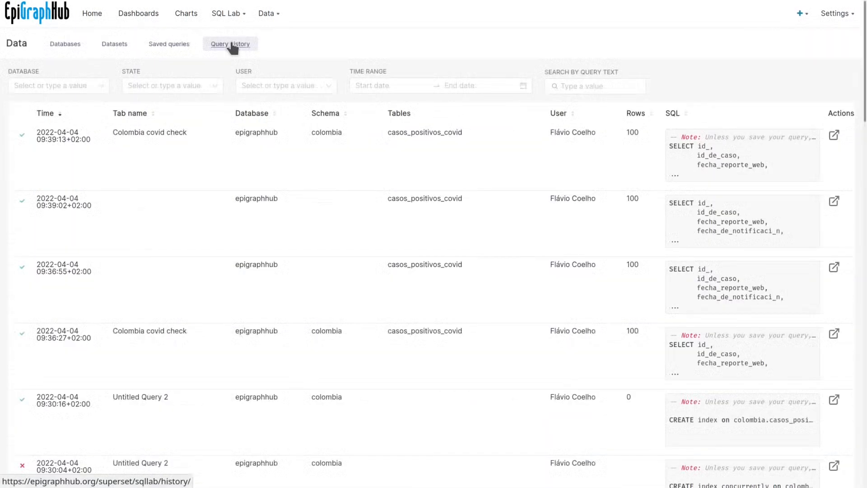
Step: Return to the Databases list showing Sandbox, epigraphhub, Google sheets and examples
{"action": "left_click", "coordinate": [67, 48]}
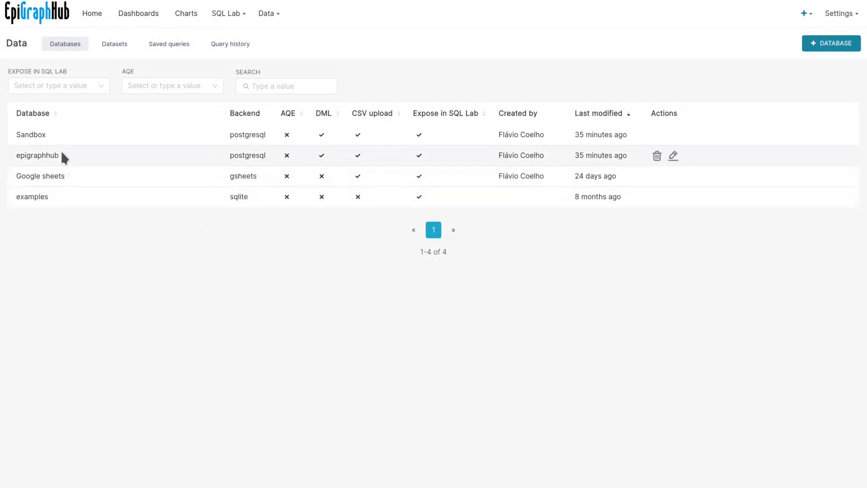
Step: Show the Datasets list, including hantavirus_brasil_2011, foph_hosp and foph_cases_hosp2
{"action": "left_click", "coordinate": [106, 47]}
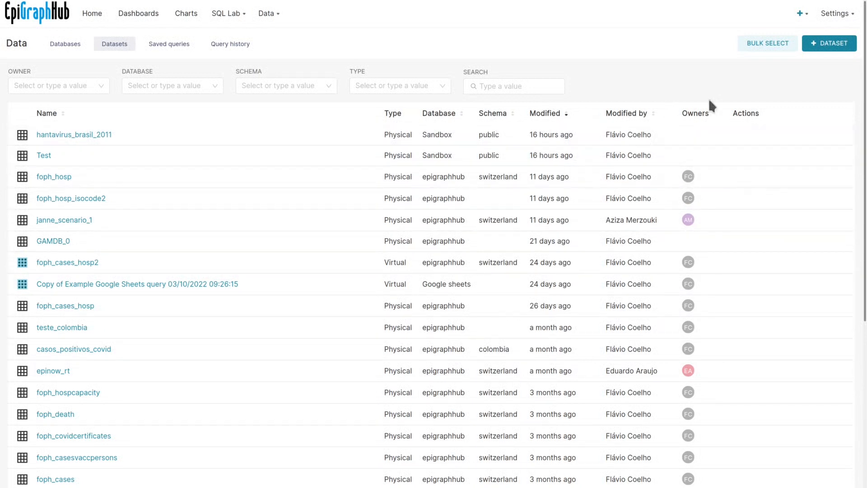
{"action": "left_click", "coordinate": [835, 45]}
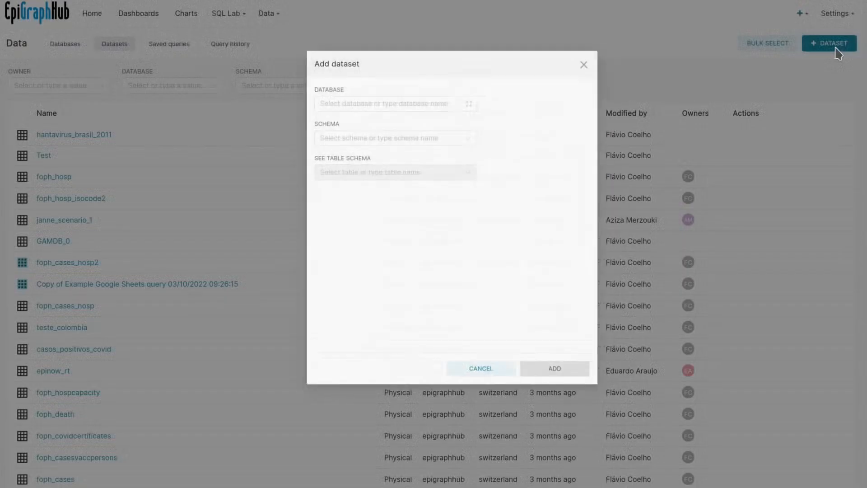
{"action": "left_click", "coordinate": [450, 107]}
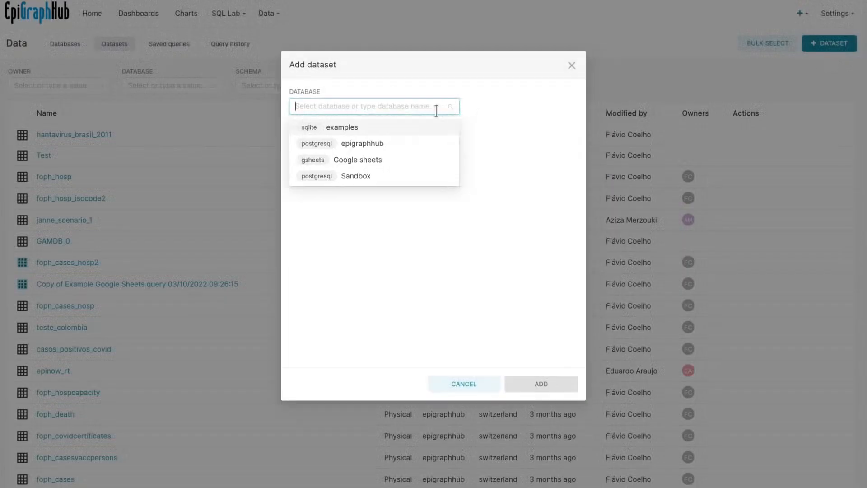
{"action": "left_click", "coordinate": [378, 145]}
{"action": "left_click", "coordinate": [397, 143]}
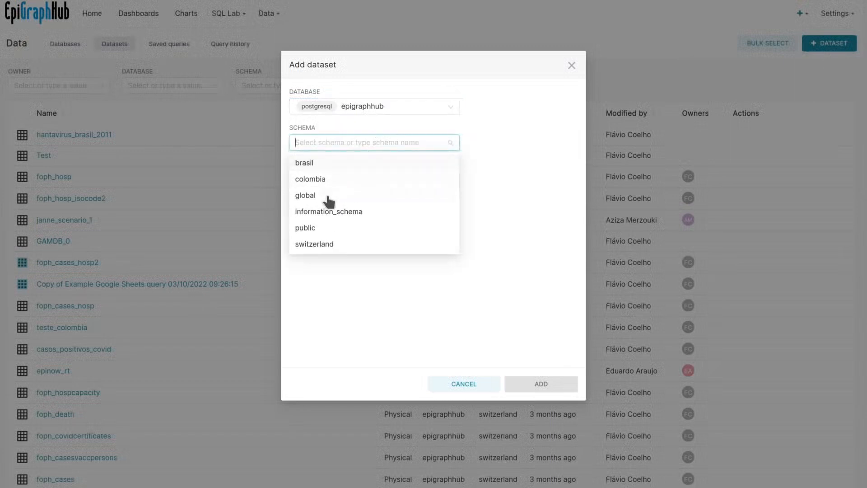
{"action": "left_click", "coordinate": [299, 163]}
{"action": "left_click", "coordinate": [328, 180]}
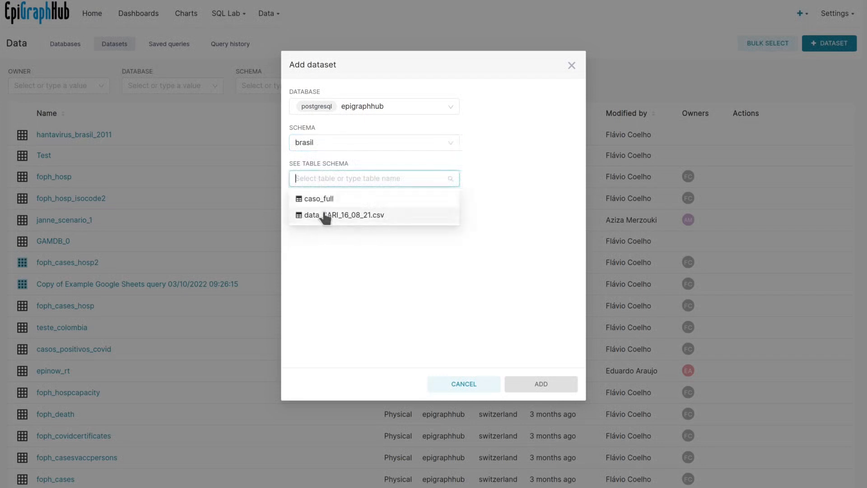
{"action": "left_click", "coordinate": [325, 217]}
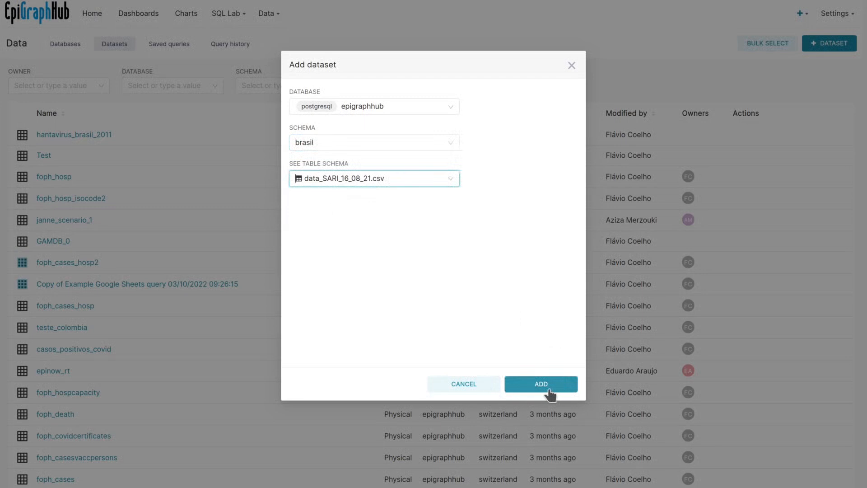
{"action": "left_click", "coordinate": [470, 384]}
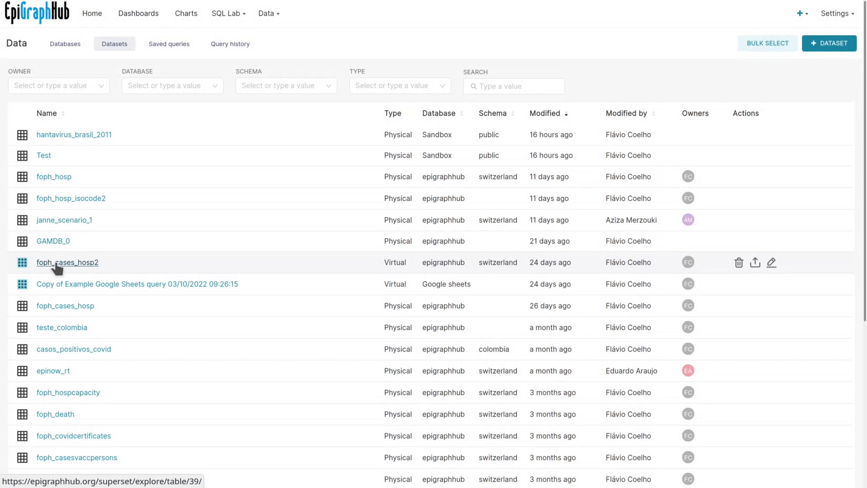
Step: Open the 'Cumulative COVID Hospitalizations by canton' Switzerland map from the Charts list for editing
{"action": "left_click", "coordinate": [191, 19]}
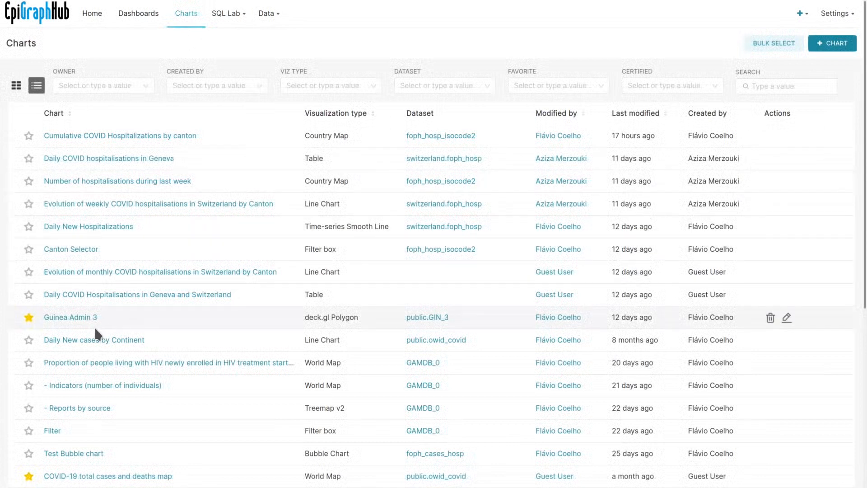
{"action": "left_click", "coordinate": [87, 143]}
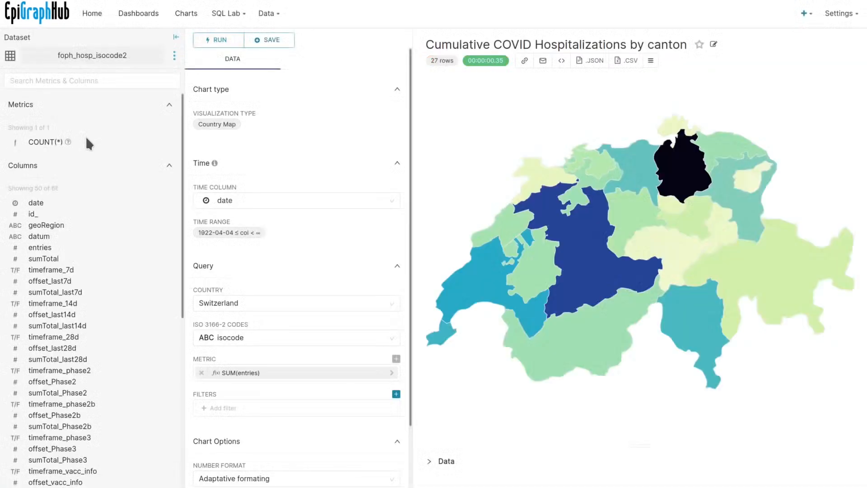
{"action": "mouse_move", "coordinate": [535, 225]}
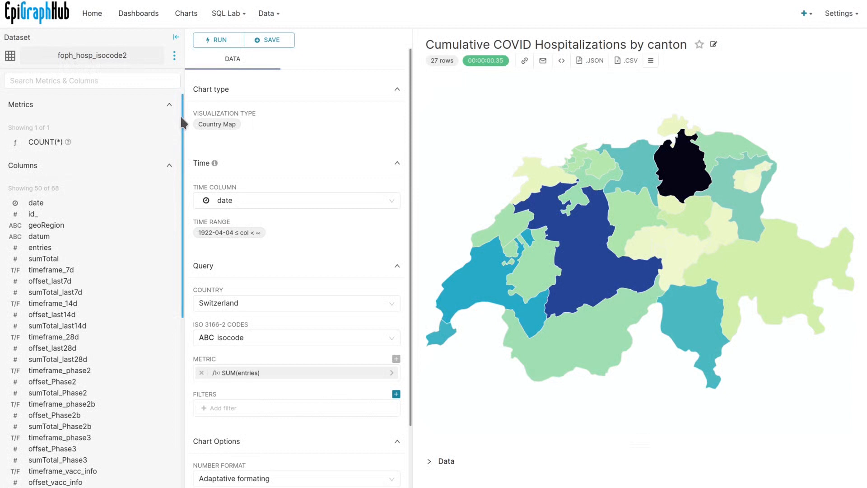
{"action": "left_click_drag", "start_coordinate": [182, 121], "coordinate": [180, 121]}
{"action": "scroll", "coordinate": [112, 226], "scroll_direction": "down", "scroll_amount": 6}
{"action": "scroll", "coordinate": [115, 289], "scroll_direction": "up", "scroll_amount": 3}
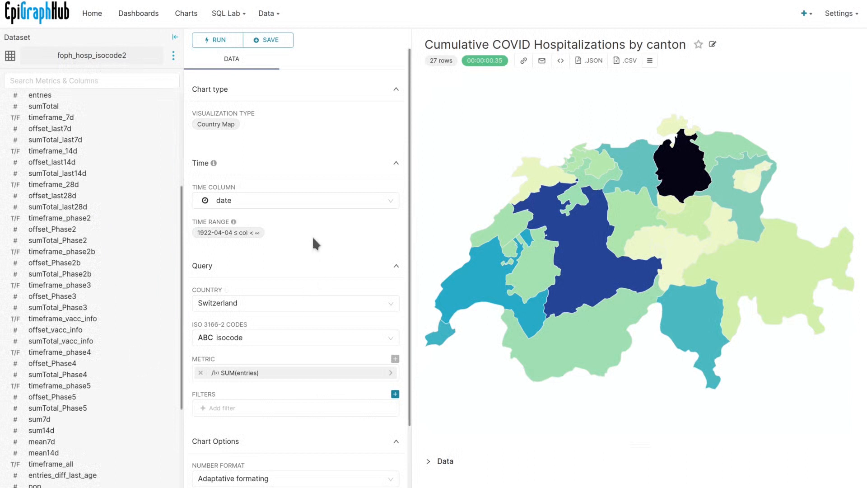
{"action": "scroll", "coordinate": [310, 249], "scroll_direction": "down", "scroll_amount": 2}
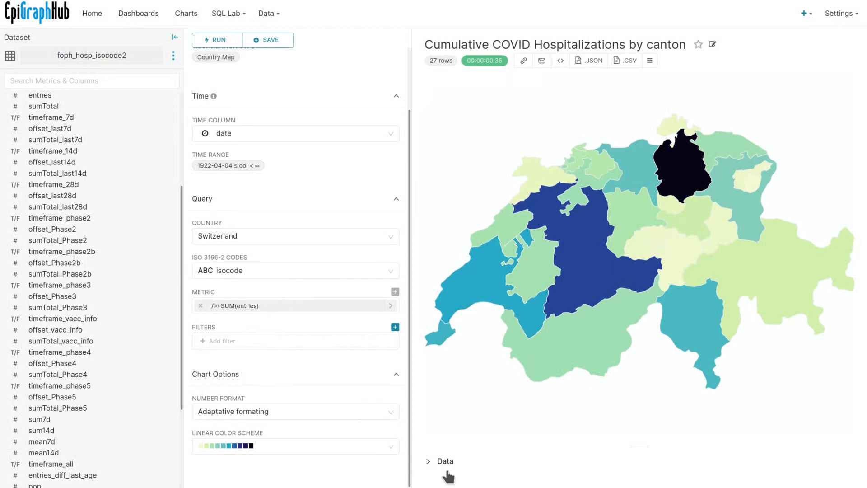
Step: Expand the map's Data panel and rerun the query, listing 27 rows of SUM(entries) by isocode
{"action": "left_click", "coordinate": [426, 461]}
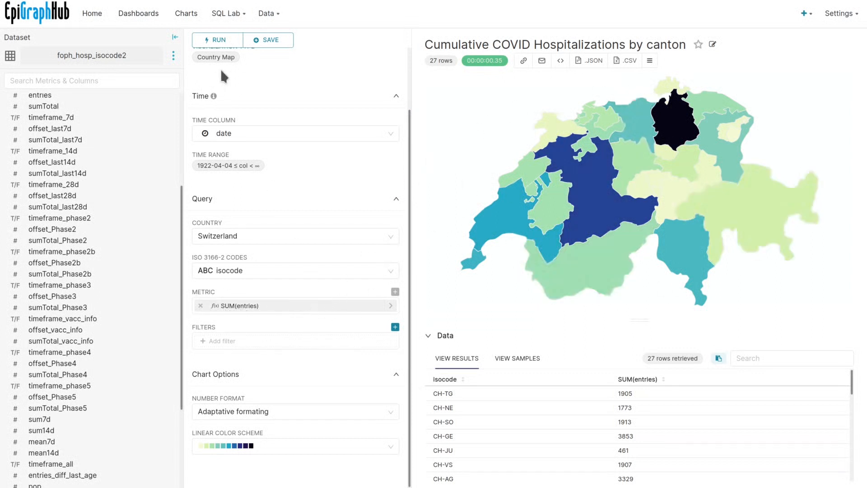
{"action": "left_click", "coordinate": [216, 40]}
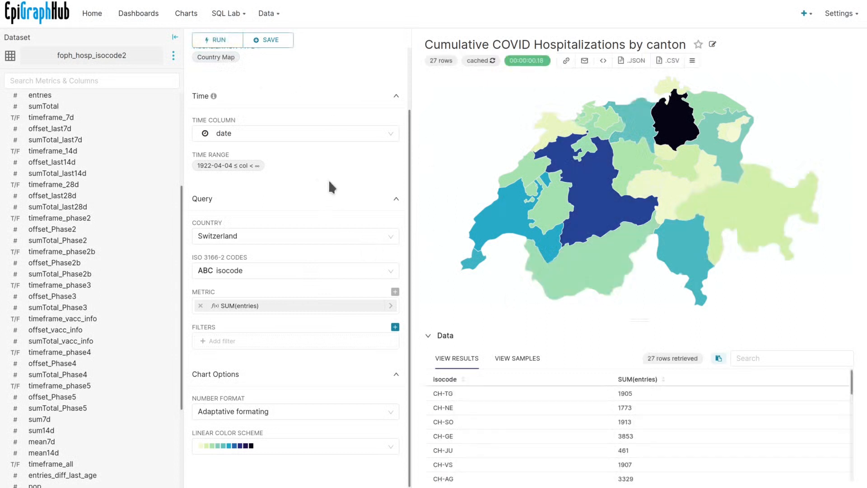
{"action": "left_click", "coordinate": [692, 61]}
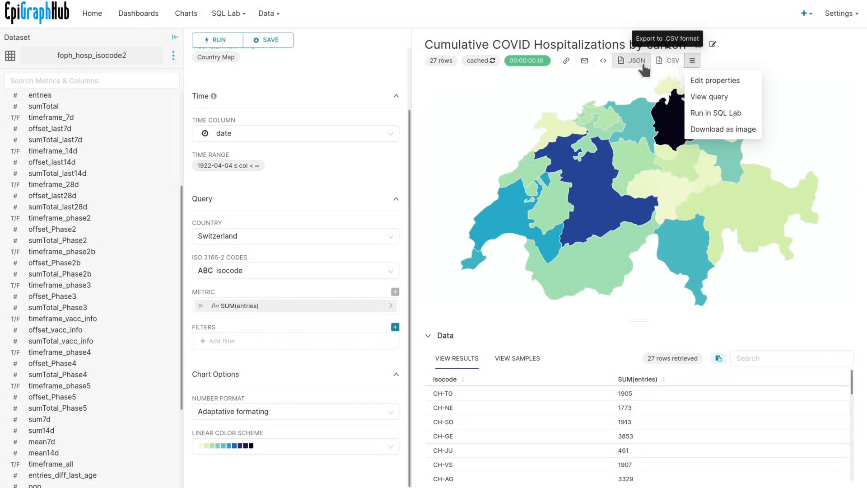
Step: Inspect the chart's 600×400 iframe embed code, then copy the chart URL to the clipboard
{"action": "left_click", "coordinate": [602, 63]}
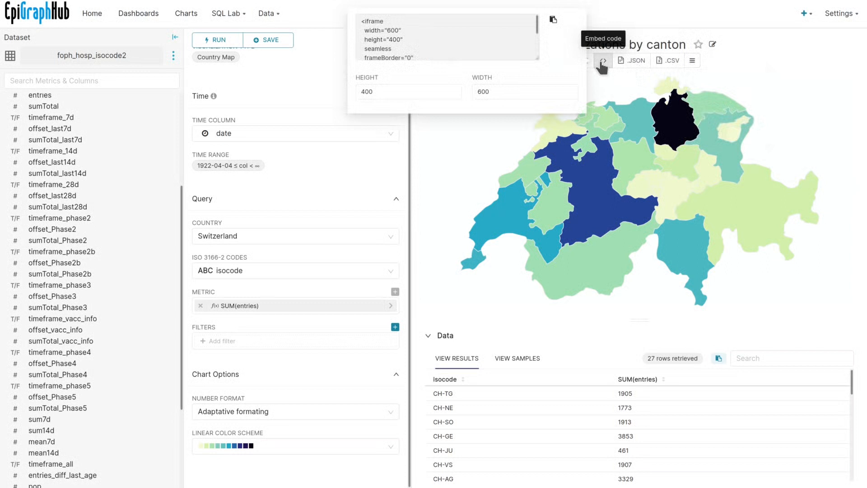
{"action": "left_click_drag", "start_coordinate": [536, 26], "coordinate": [537, 45]}
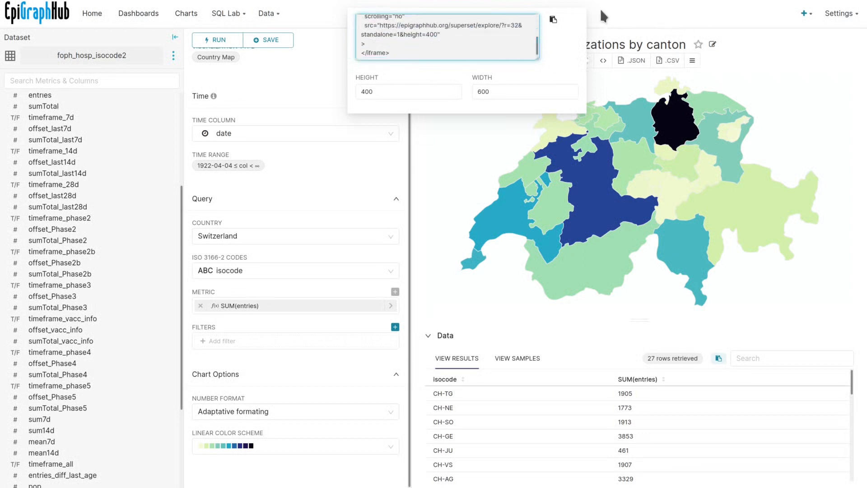
{"action": "left_click", "coordinate": [640, 11]}
{"action": "left_click", "coordinate": [563, 64]}
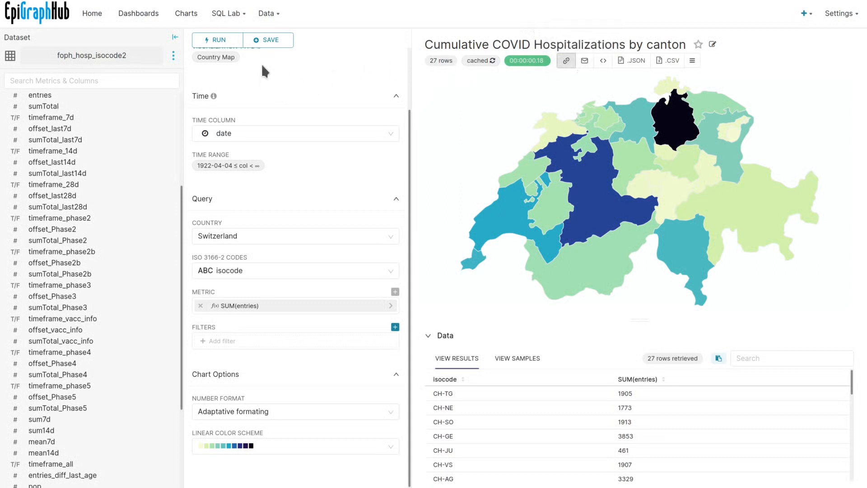
Step: Check the Save chart options, close them without saving, and return to the EpiGraphHub Home page
{"action": "left_click", "coordinate": [271, 43]}
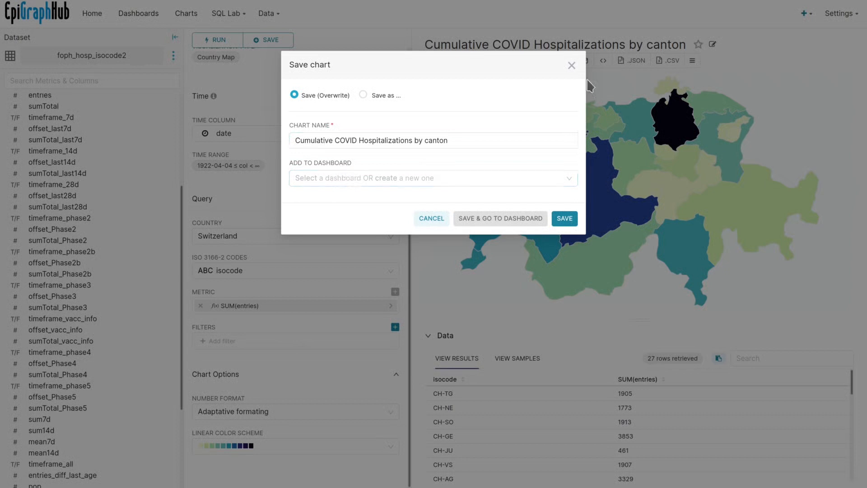
{"action": "left_click", "coordinate": [571, 66]}
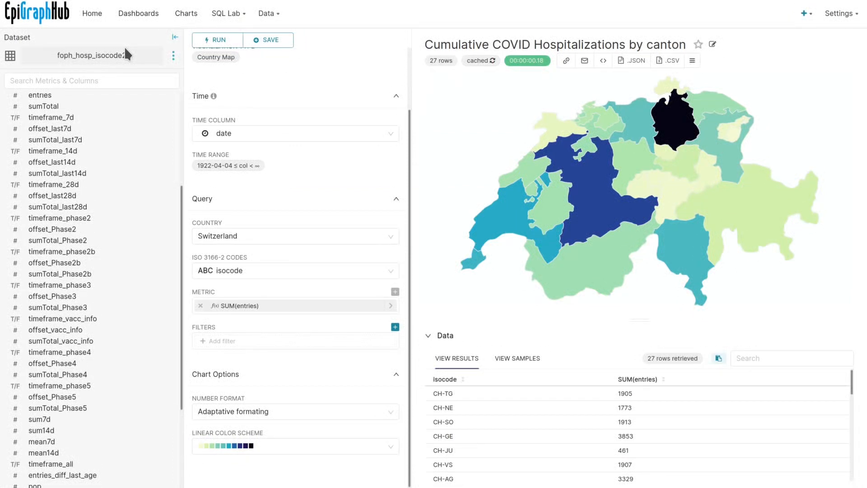
{"action": "left_click", "coordinate": [92, 13]}
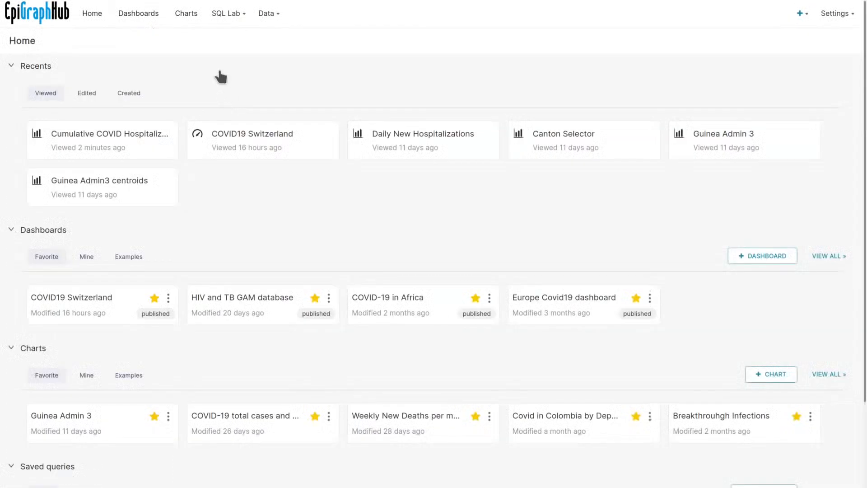